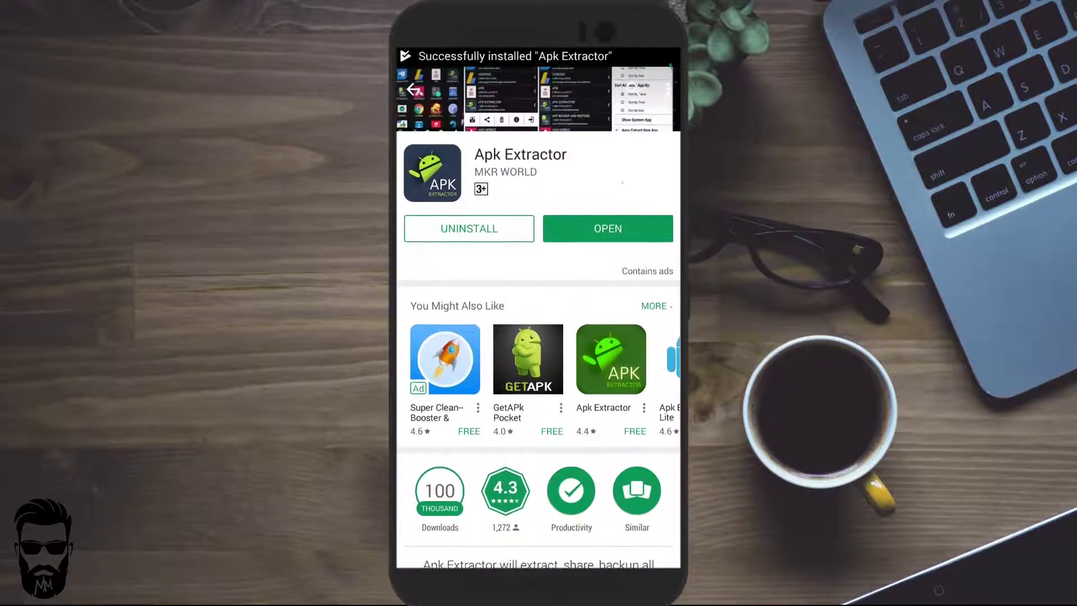
Launch the newly installed Apk Extractor from the Play Store
left_click(607, 209)
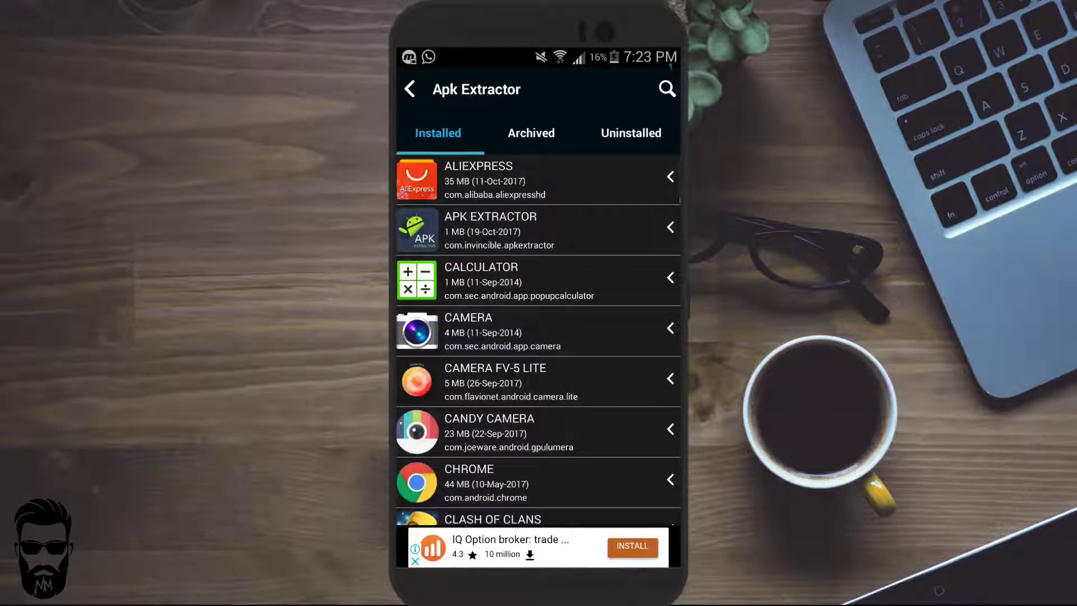
Browse the Installed apps list and bring up MEGA's action options
scroll(538, 336, "down", 10)
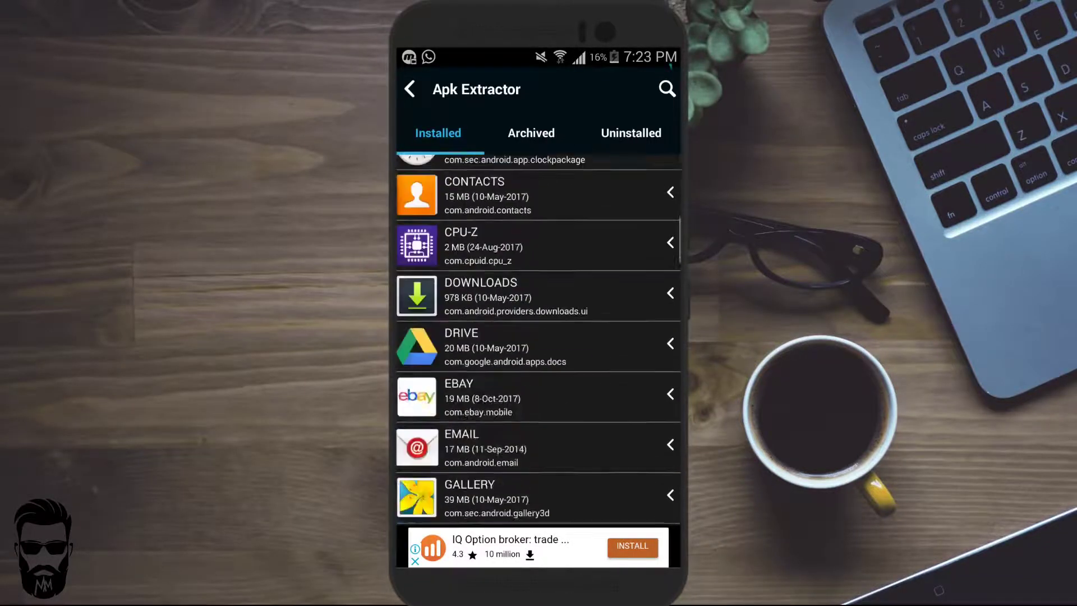
scroll(538, 336, "down", 10)
scroll(539, 336, "down", 10)
scroll(539, 336, "down", 5)
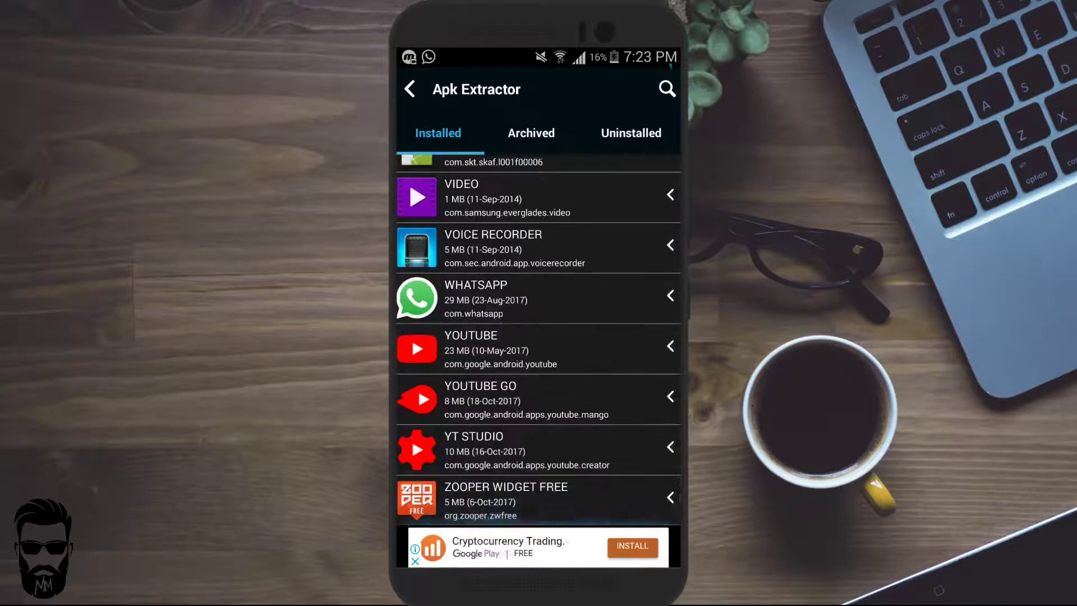
scroll(539, 337, "up", 10)
scroll(538, 337, "up", 10)
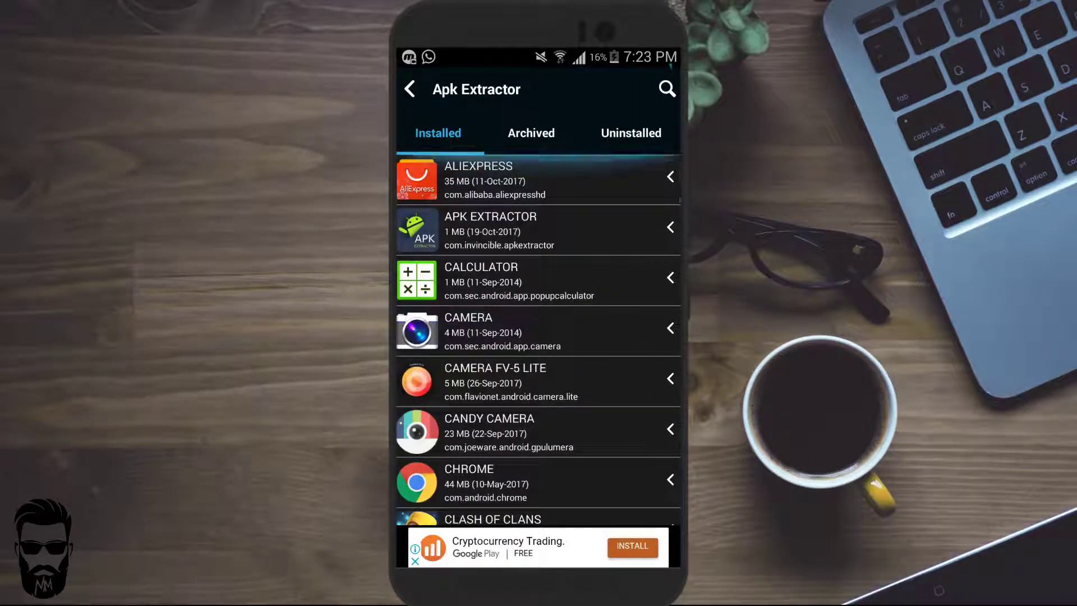
scroll(538, 337, "down", 1)
scroll(539, 337, "down", 3)
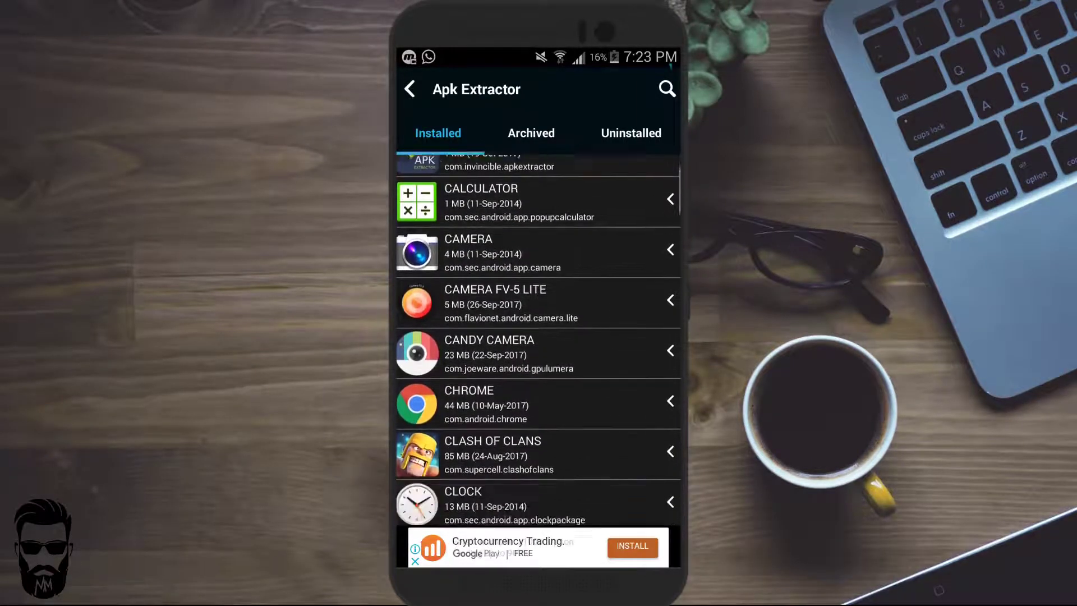
scroll(538, 337, "down", 2)
scroll(538, 337, "down", 4)
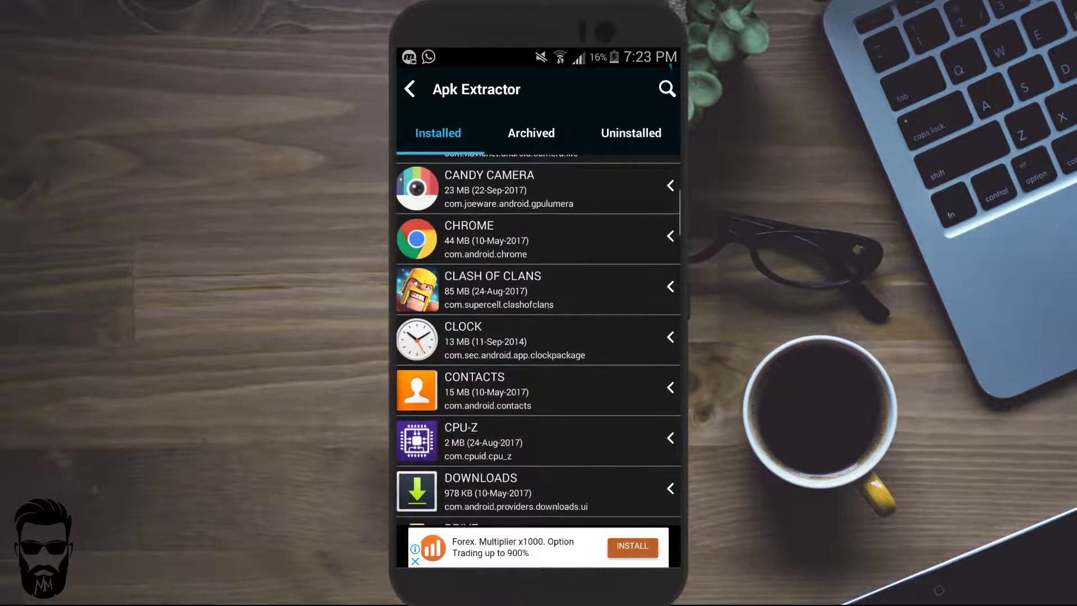
scroll(538, 336, "down", 3)
scroll(539, 336, "down", 2)
scroll(538, 336, "down", 5)
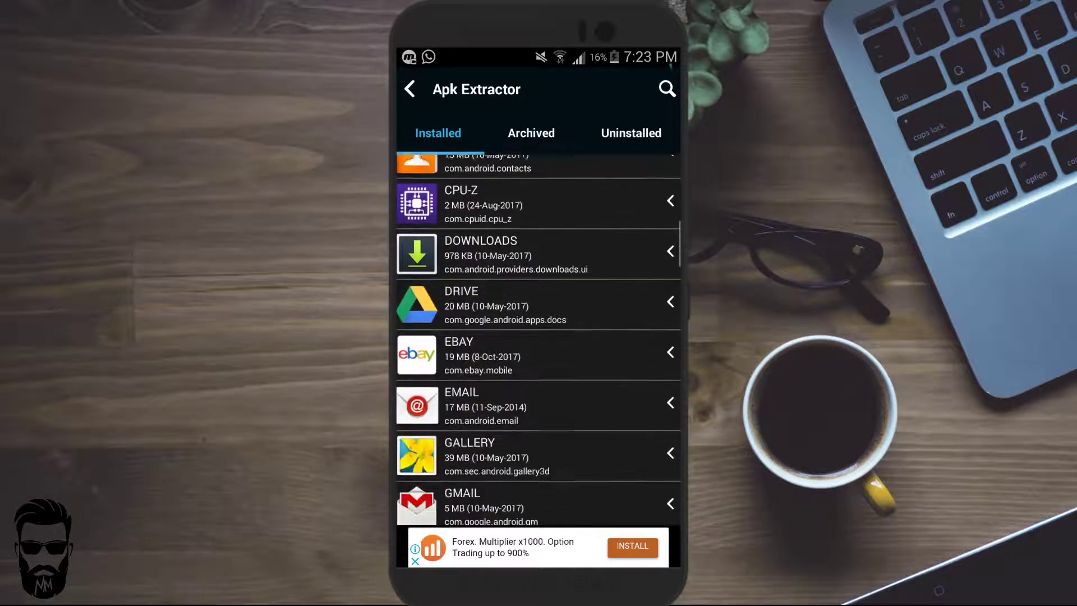
scroll(539, 336, "down", 4)
scroll(538, 337, "down", 1)
scroll(539, 336, "down", 4)
scroll(538, 337, "down", 4)
scroll(538, 337, "down", 2)
scroll(539, 337, "down", 4)
scroll(538, 337, "down", 2)
scroll(539, 337, "up", 1)
left_click(539, 240)
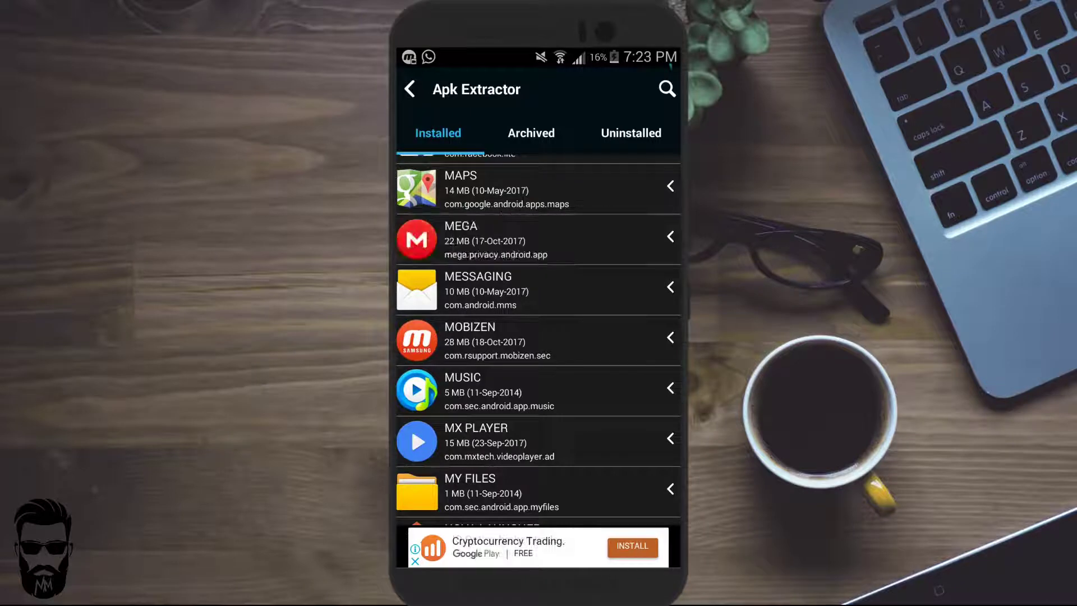
Bring up the action options for MX Player
scroll(539, 337, "up", 2)
scroll(538, 337, "down", 2)
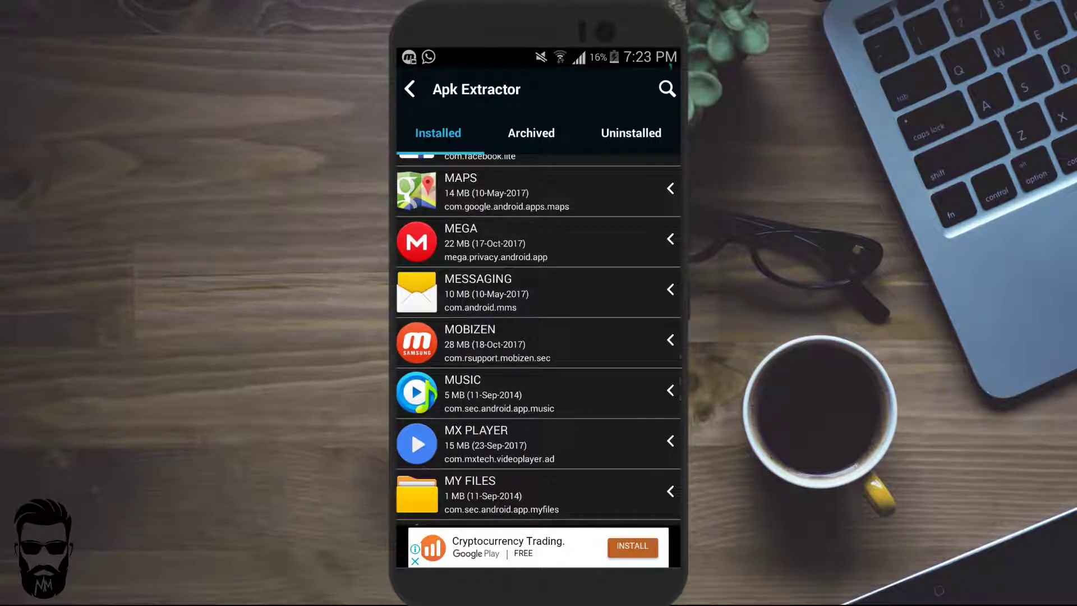
left_click(538, 444)
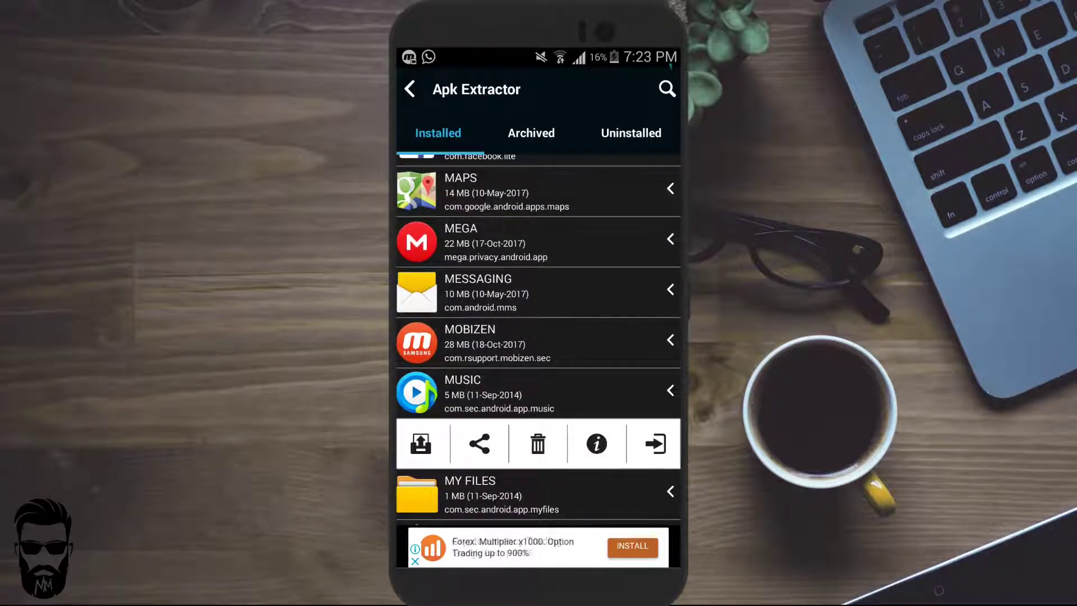
Extract MX Player's APK into Apk Extractor's archive
scroll(538, 337, "down", 2)
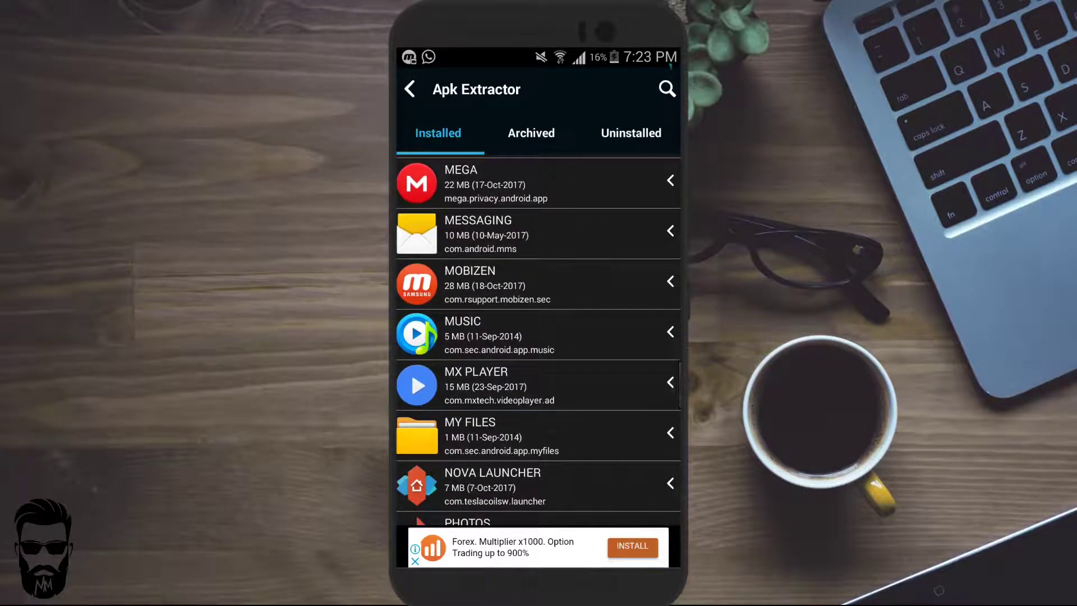
left_click(670, 382)
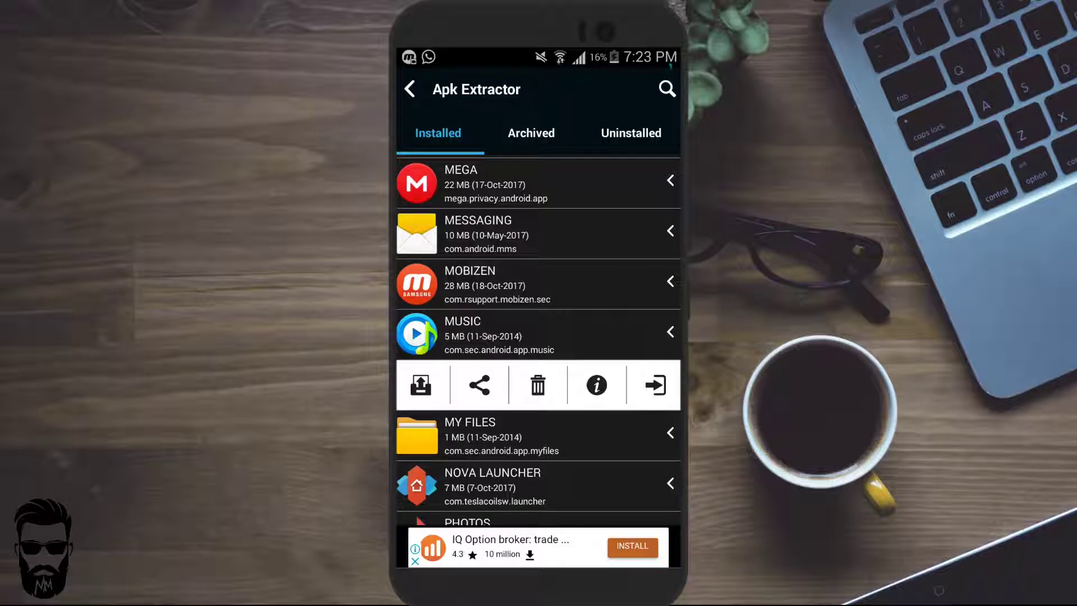
left_click(421, 384)
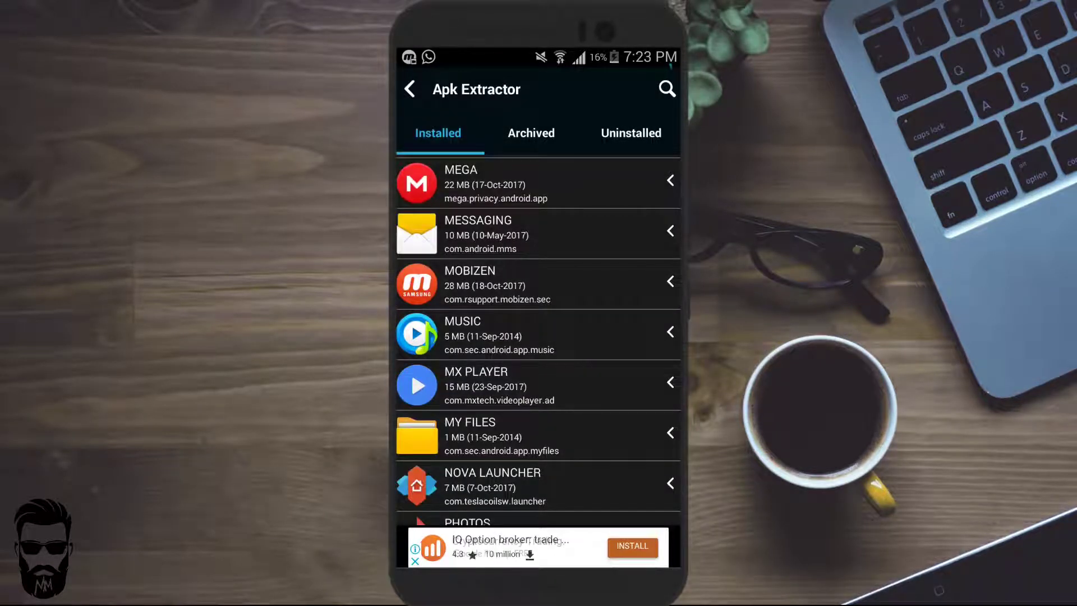
Browse the Archived tab to find MX Player's archived APK
left_click(530, 133)
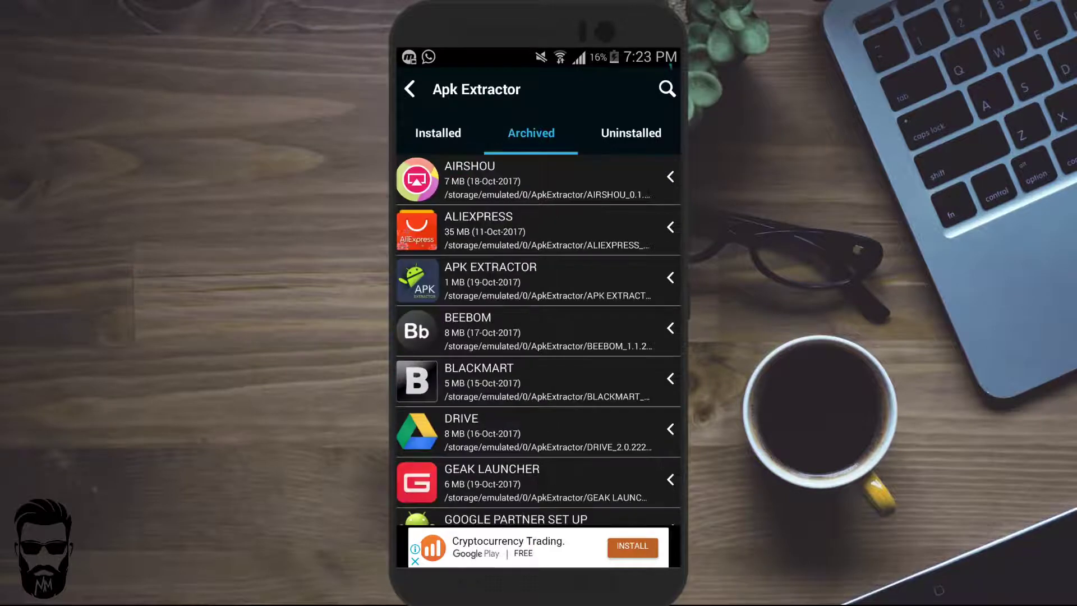
scroll(539, 337, "down", 2)
scroll(538, 336, "down", 4)
scroll(539, 336, "down", 5)
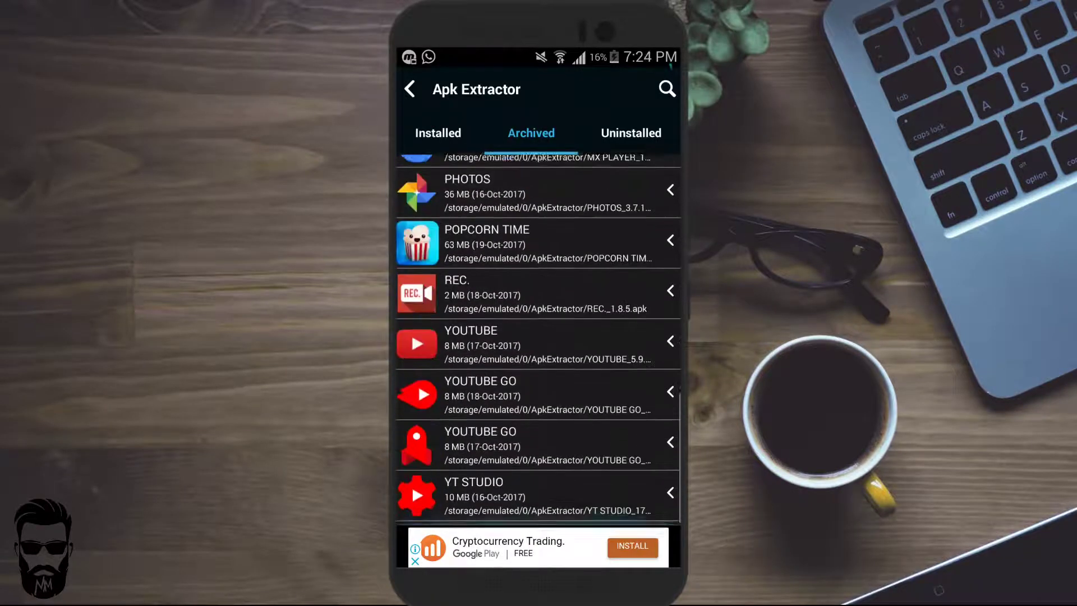
scroll(538, 337, "up", 2)
scroll(538, 336, "up", 1)
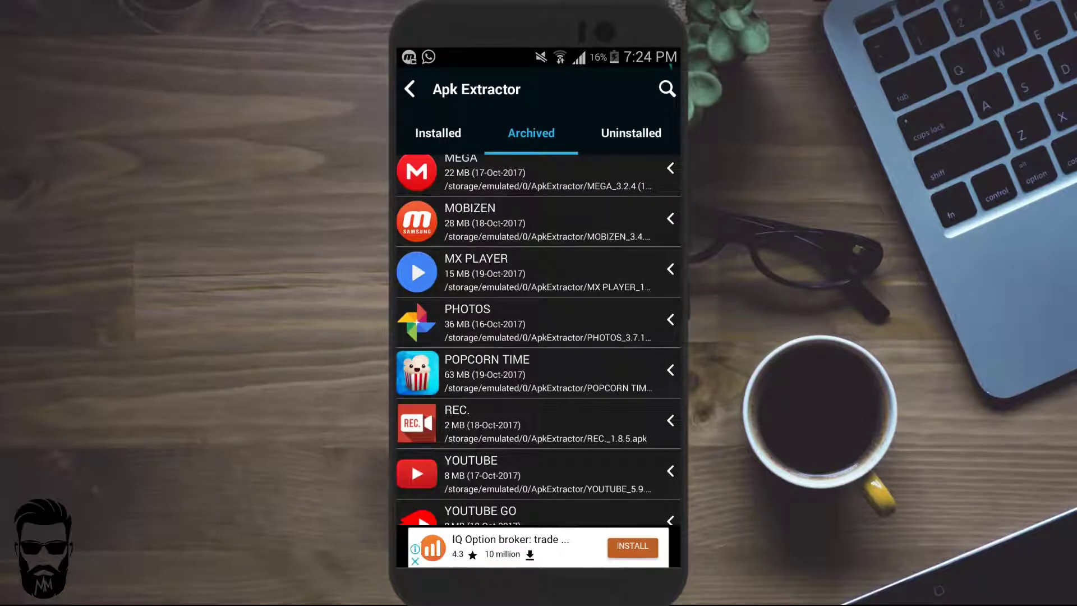
Install MX Player from the archived APK, then return to Installed
left_click(671, 269)
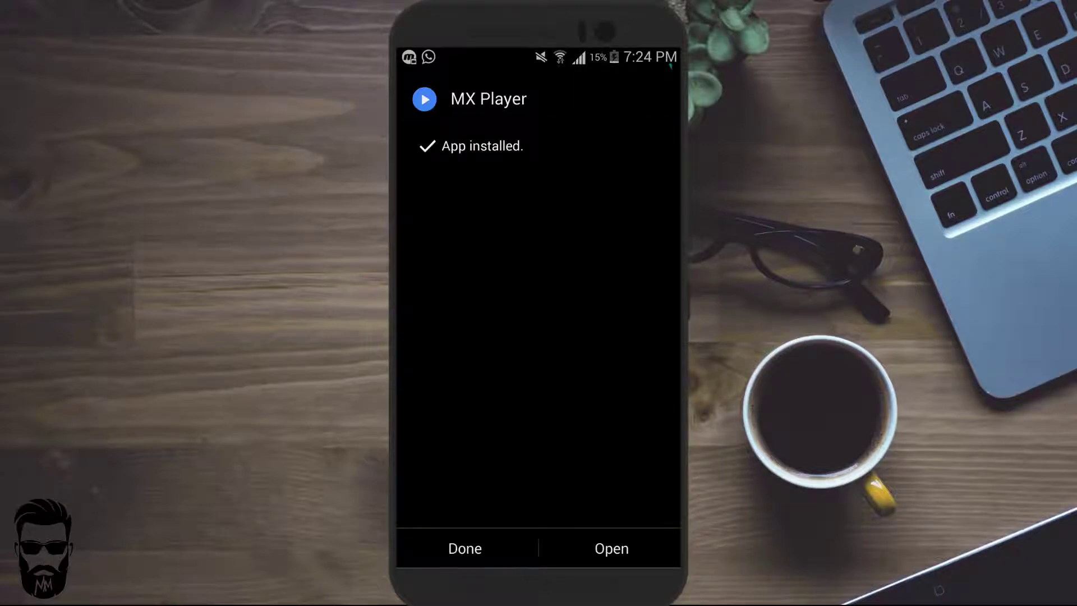
left_click(466, 547)
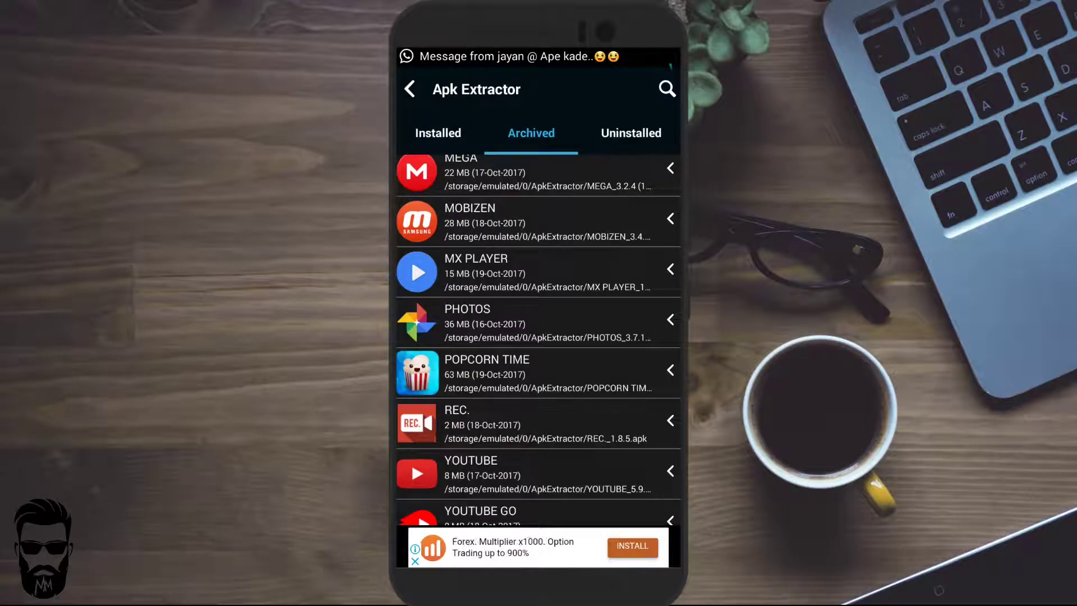
left_click(438, 134)
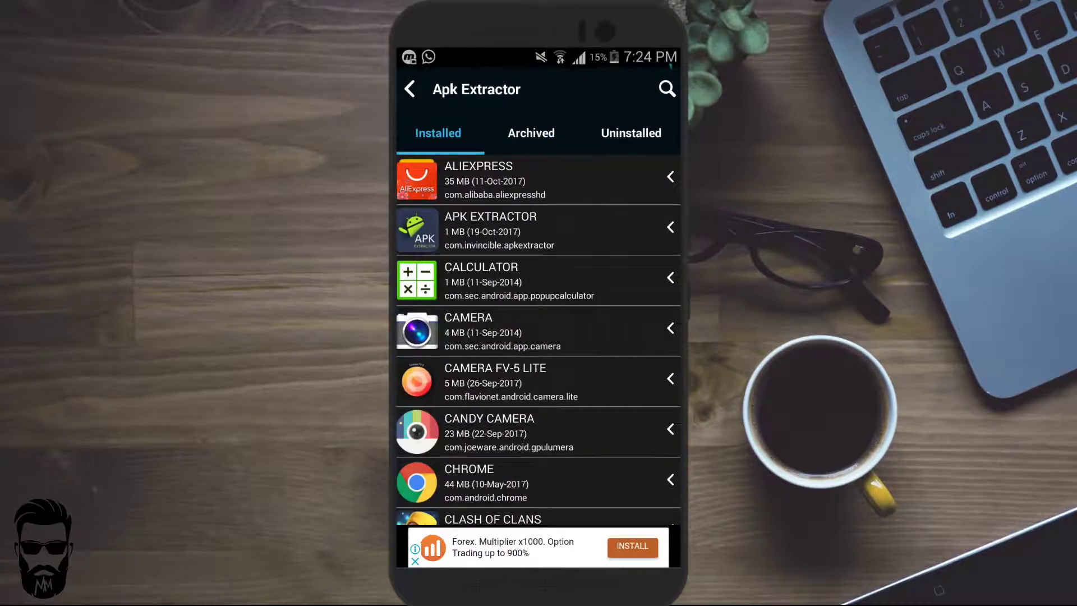
Bring up WhatsApp sharing for the MX PLAYER archive, then dismiss without sharing
left_click(531, 133)
scroll(539, 336, "down", 5)
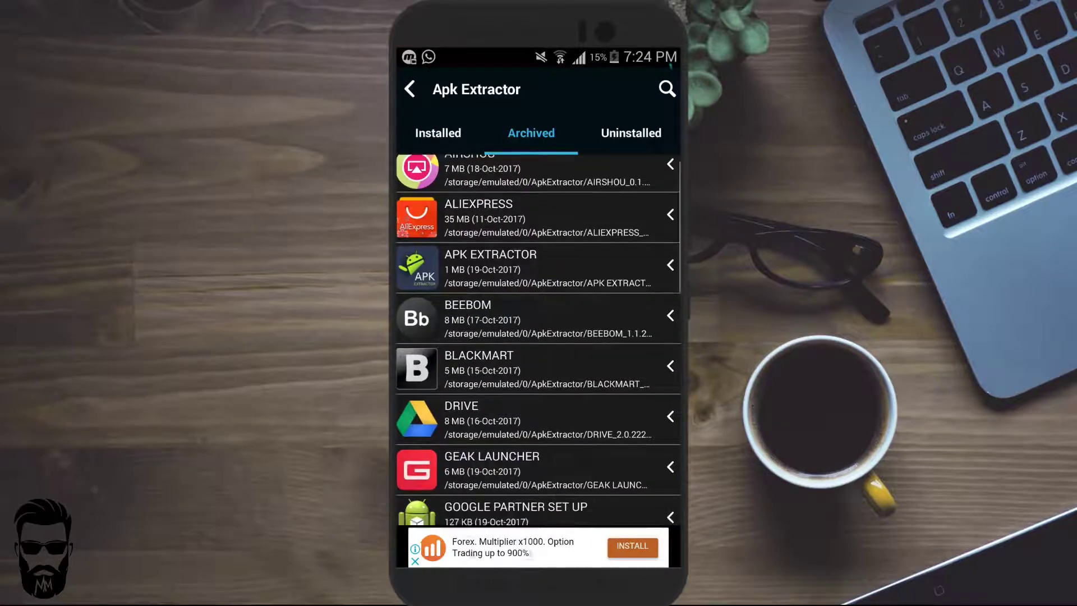
scroll(539, 337, "down", 5)
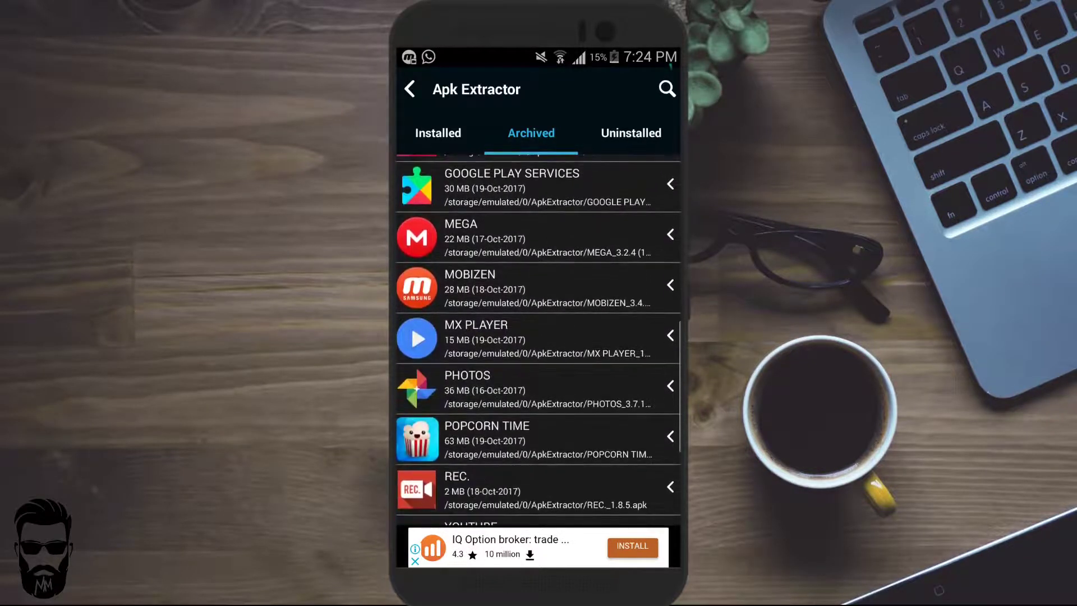
left_click(671, 335)
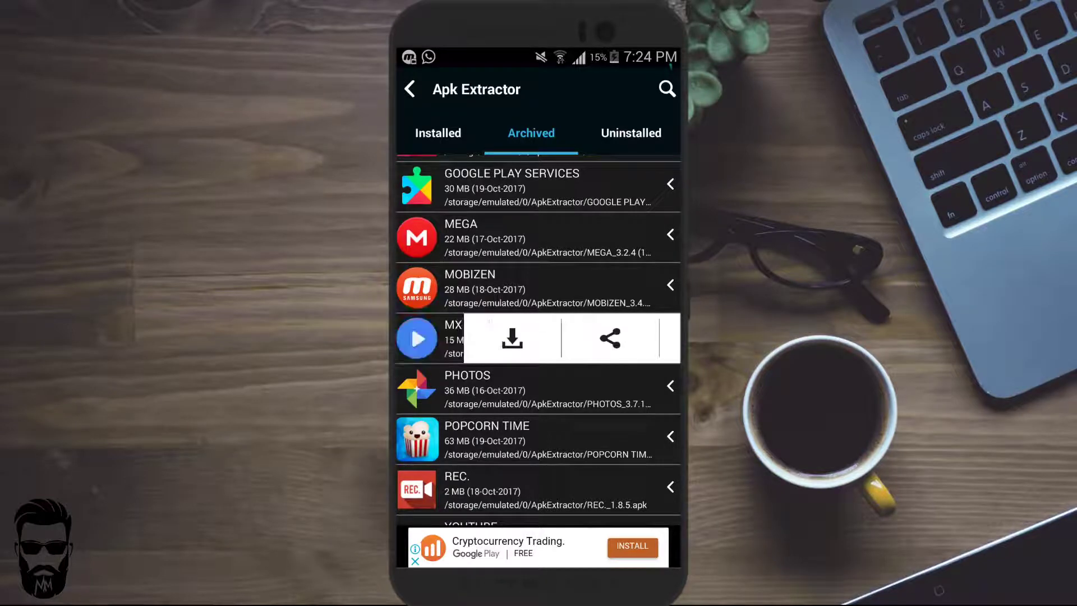
left_click(537, 338)
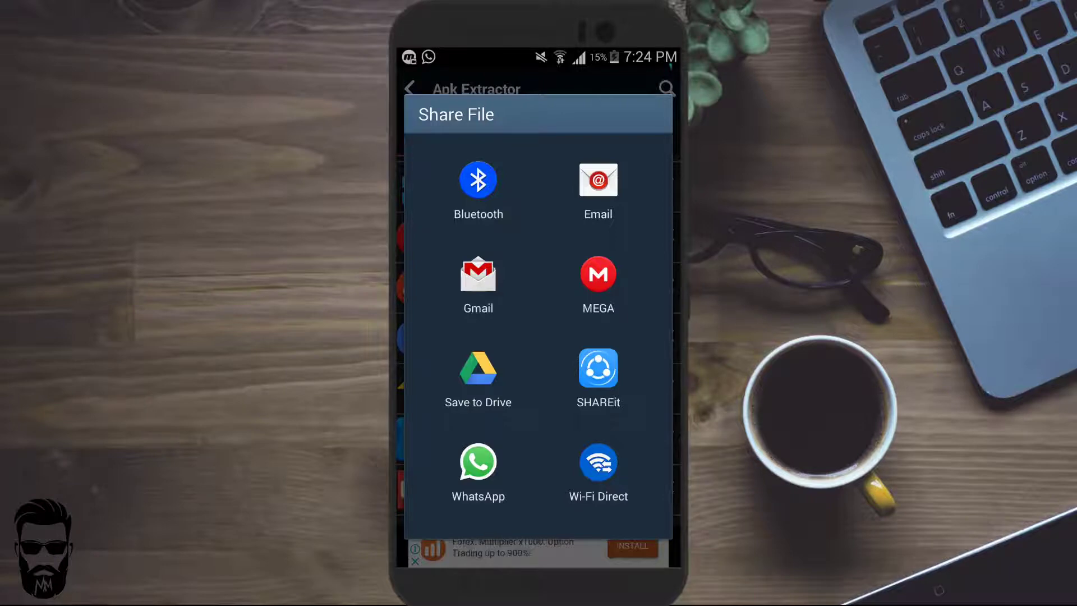
left_click(478, 472)
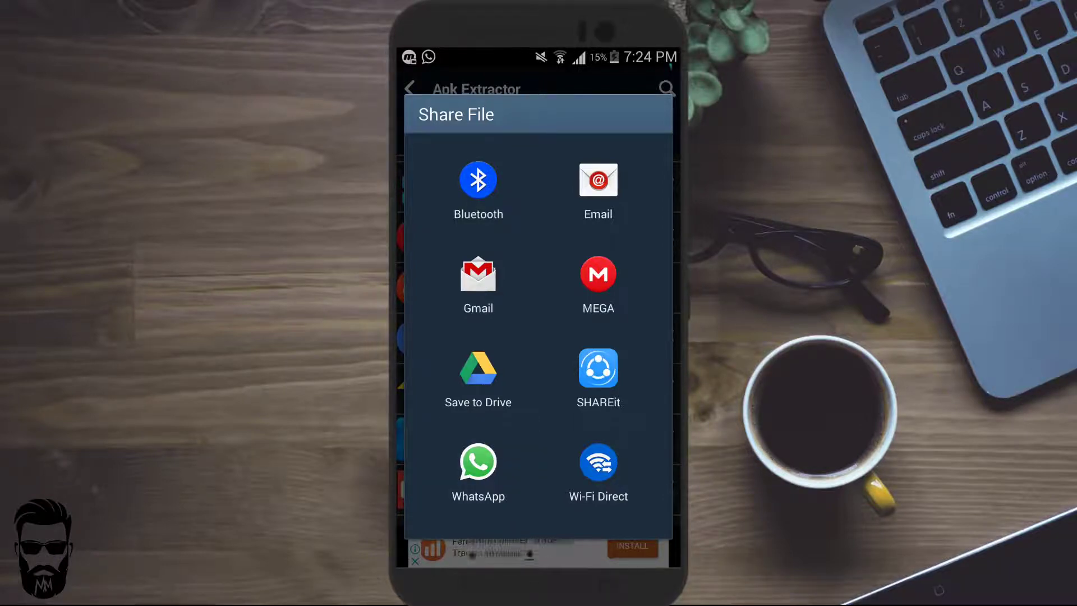
key("Escape")
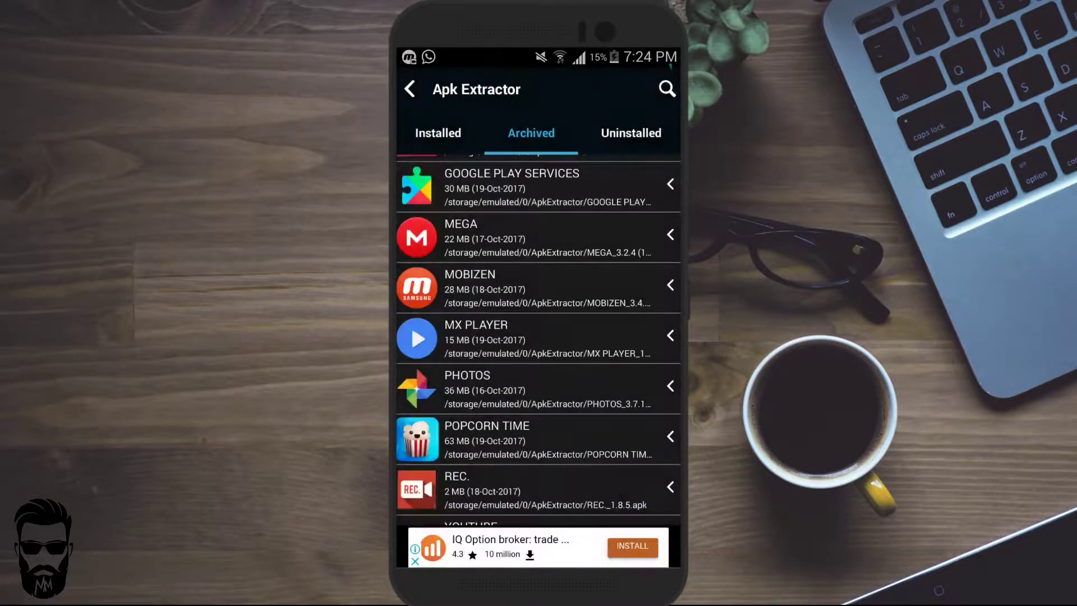
Check the empty Uninstalled tab, then go through Archived back to Installed
scroll(539, 337, "up", 3)
left_click(630, 133)
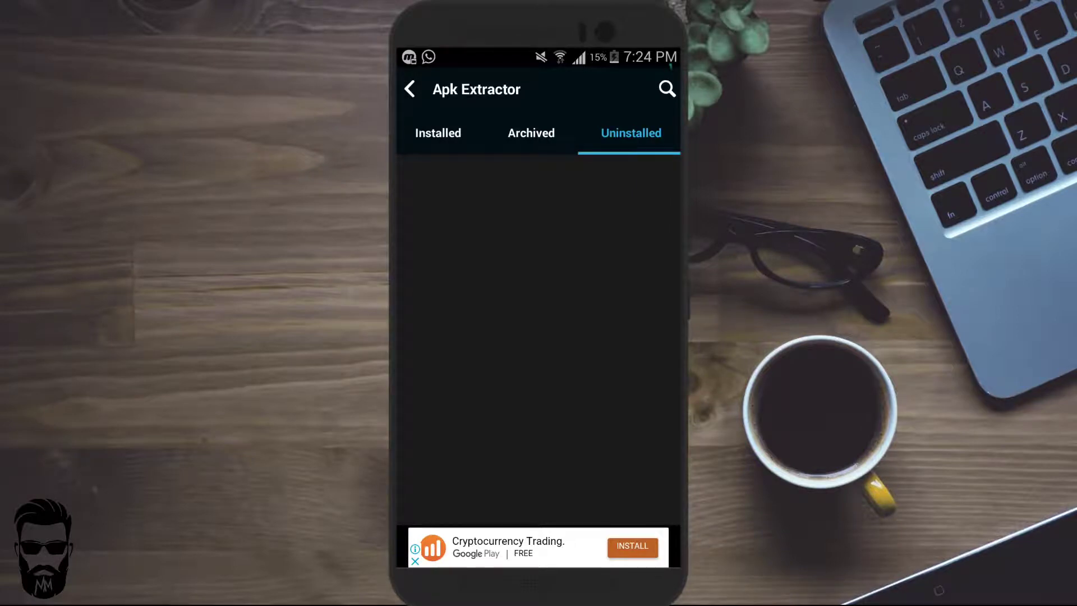
left_click(531, 133)
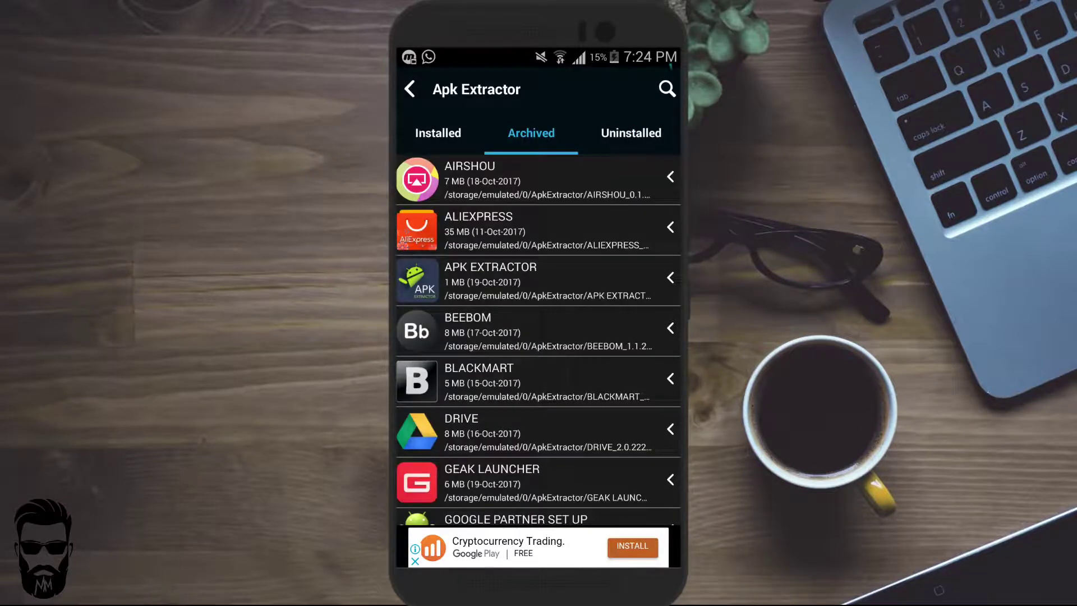
left_click(439, 133)
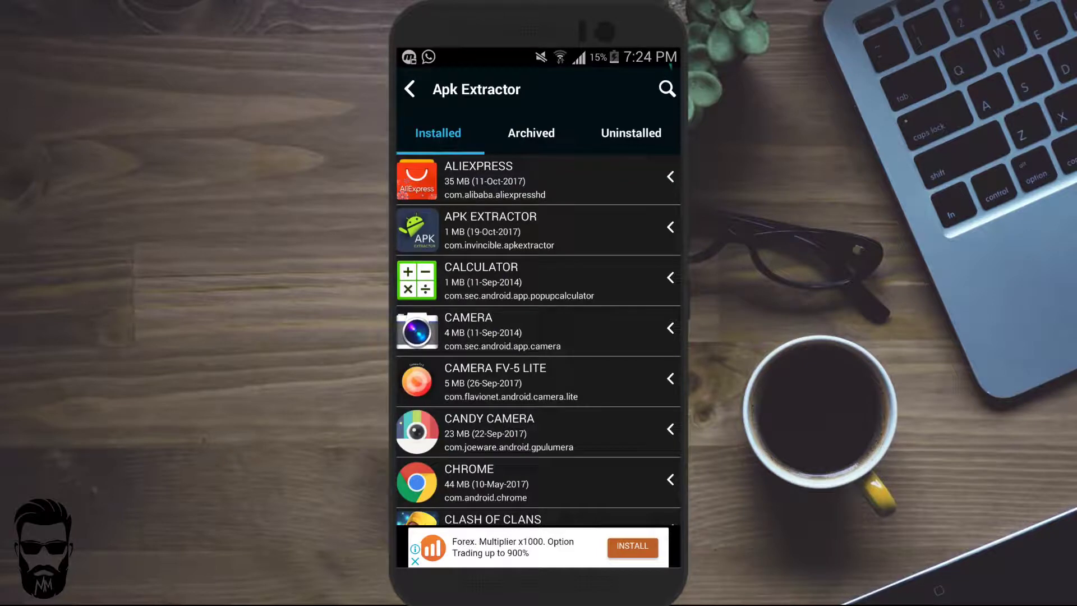
left_click(410, 88)
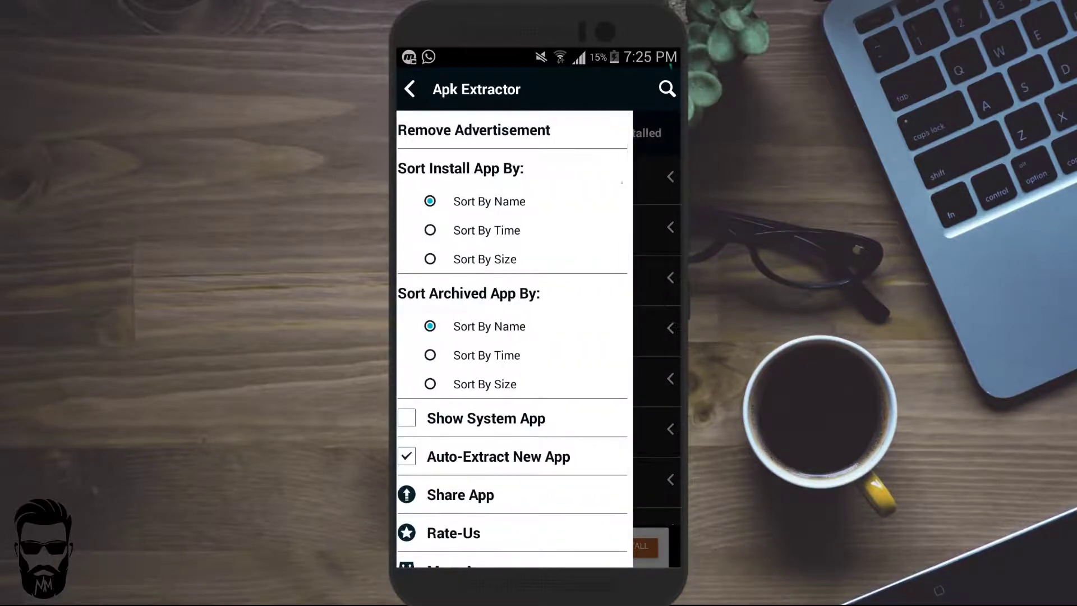
scroll(513, 336, "down", 2)
scroll(513, 337, "up", 2)
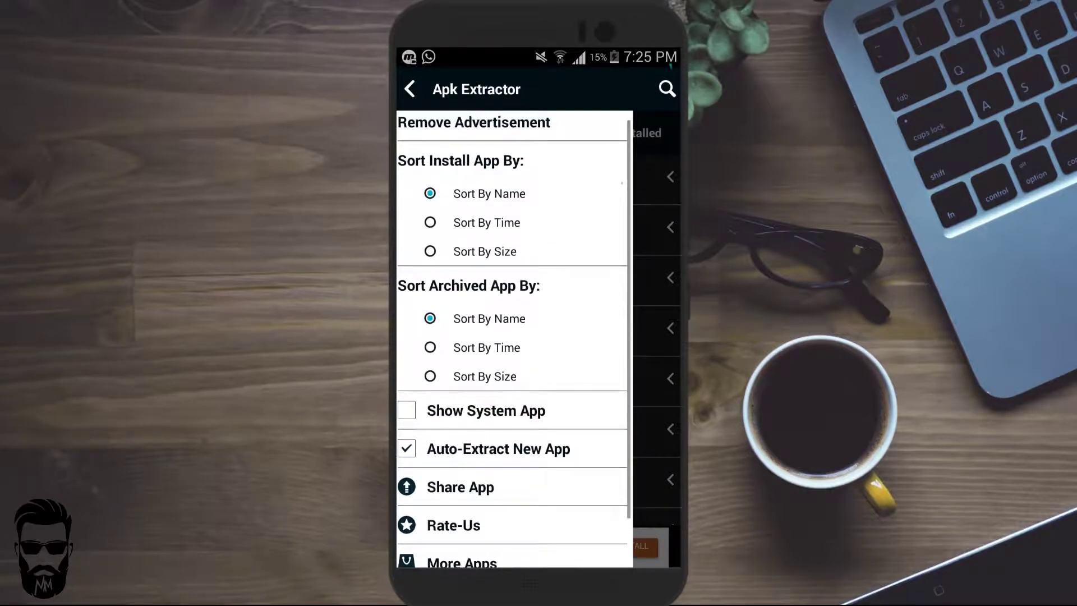
scroll(514, 337, "down", 2)
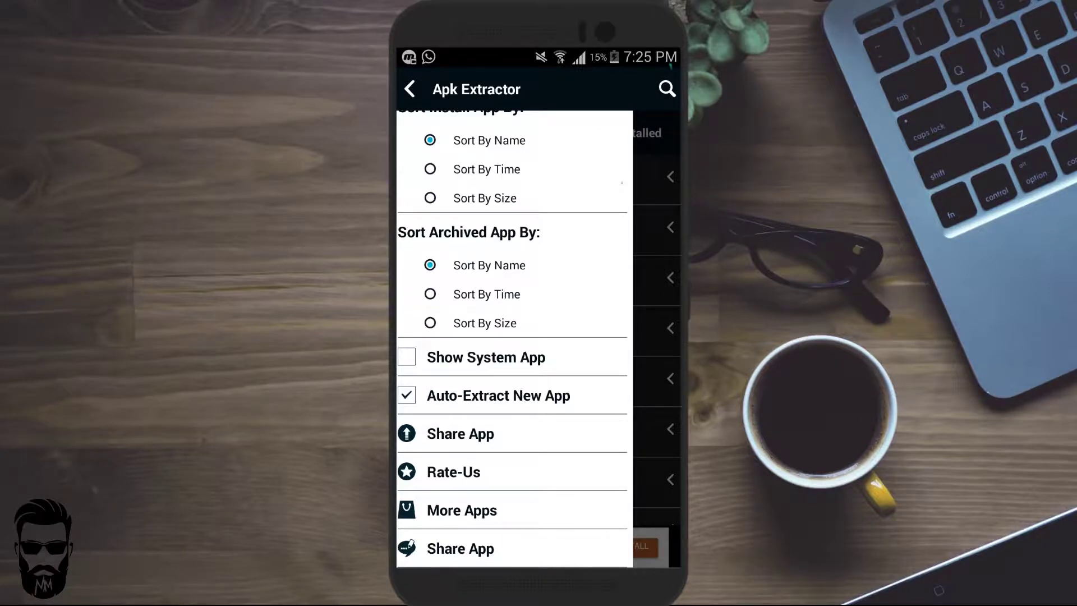
scroll(513, 336, "down", 3)
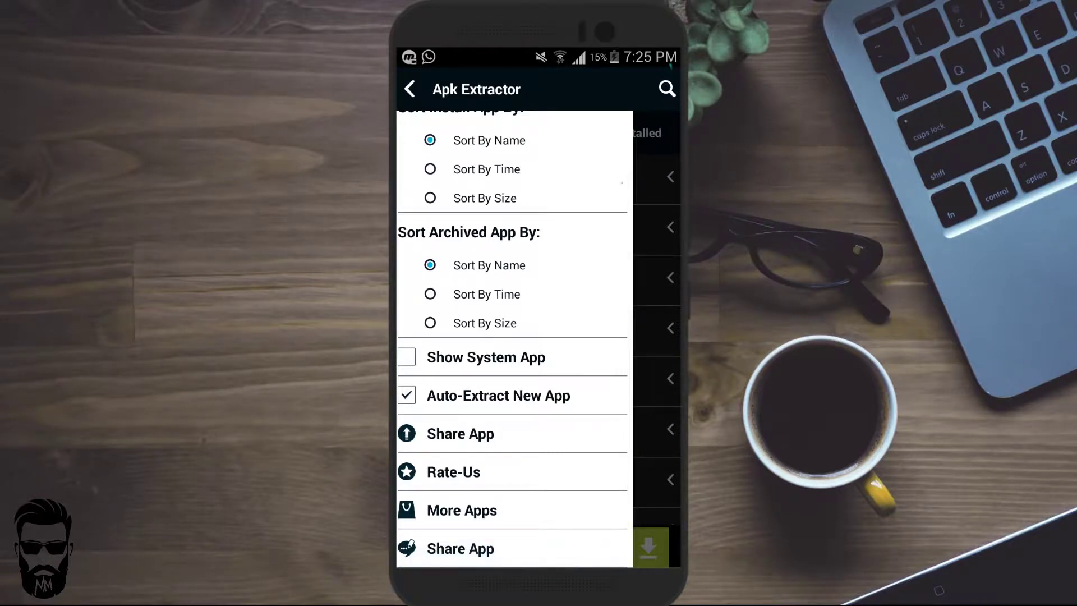
key("Escape")
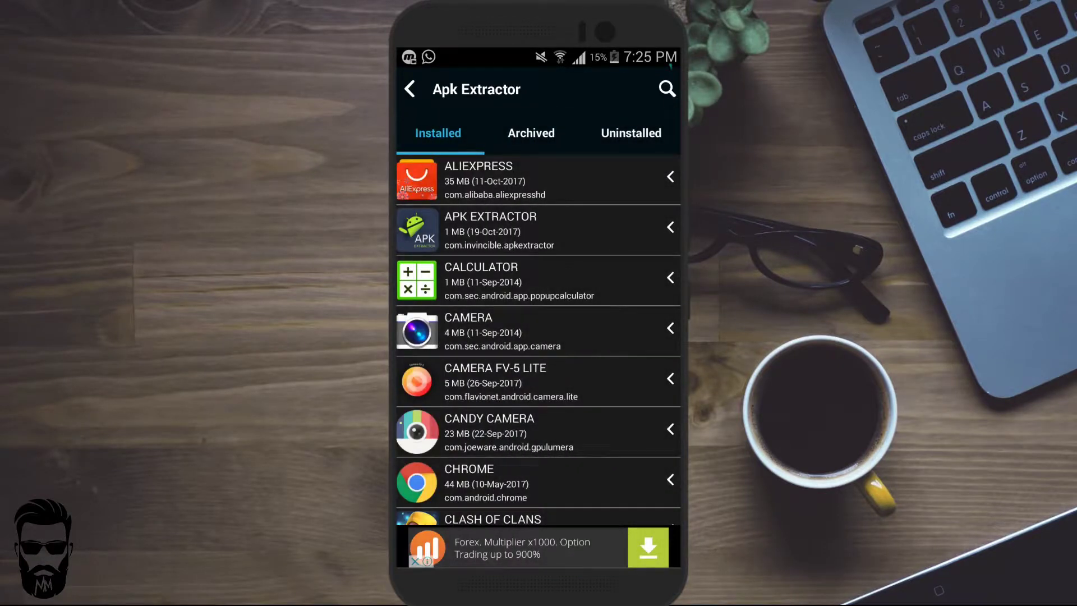
scroll(538, 339, "down", 4)
Scroll down the Installed list and back up to AliExpress at the top
scroll(539, 338, "down", 4)
scroll(538, 339, "down", 4)
scroll(539, 339, "down", 4)
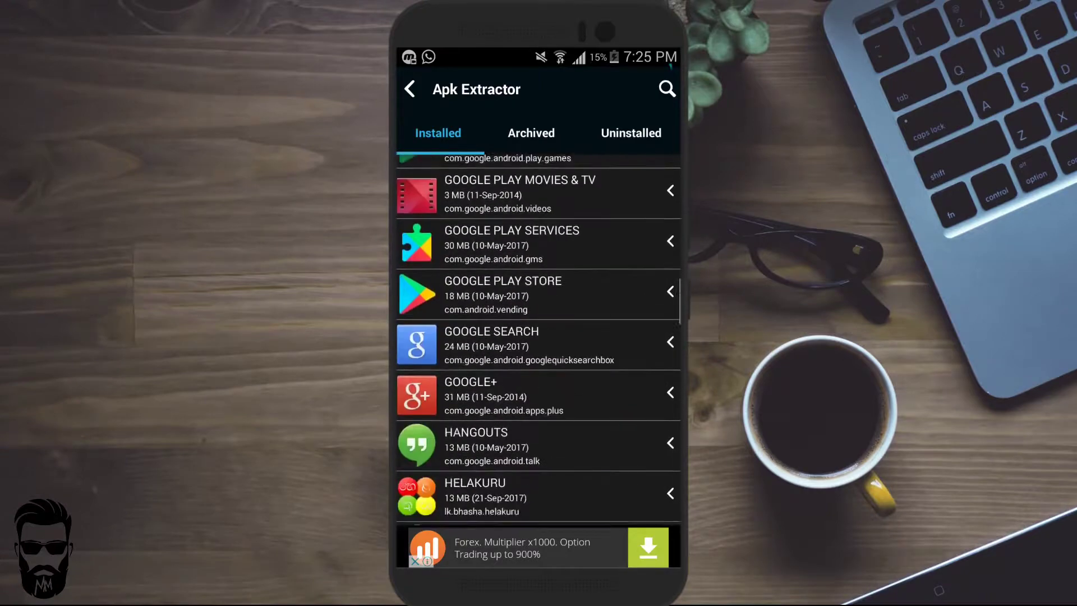
scroll(538, 339, "down", 2)
scroll(539, 338, "down", 8)
scroll(539, 339, "down", 5)
scroll(539, 339, "down", 3)
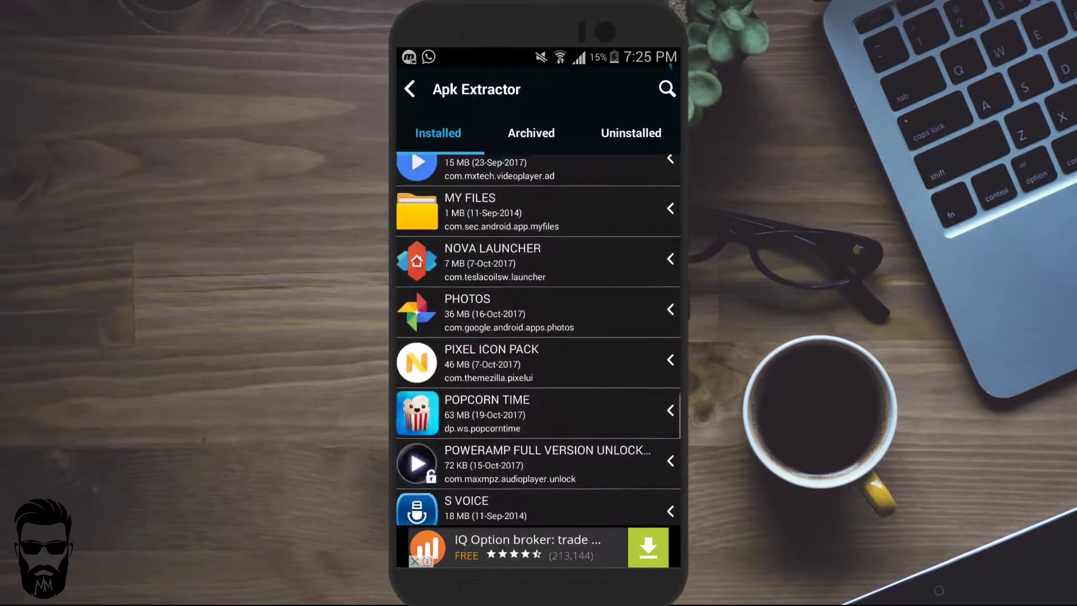
scroll(539, 339, "up", 8)
scroll(538, 339, "up", 5)
scroll(539, 339, "up", 2)
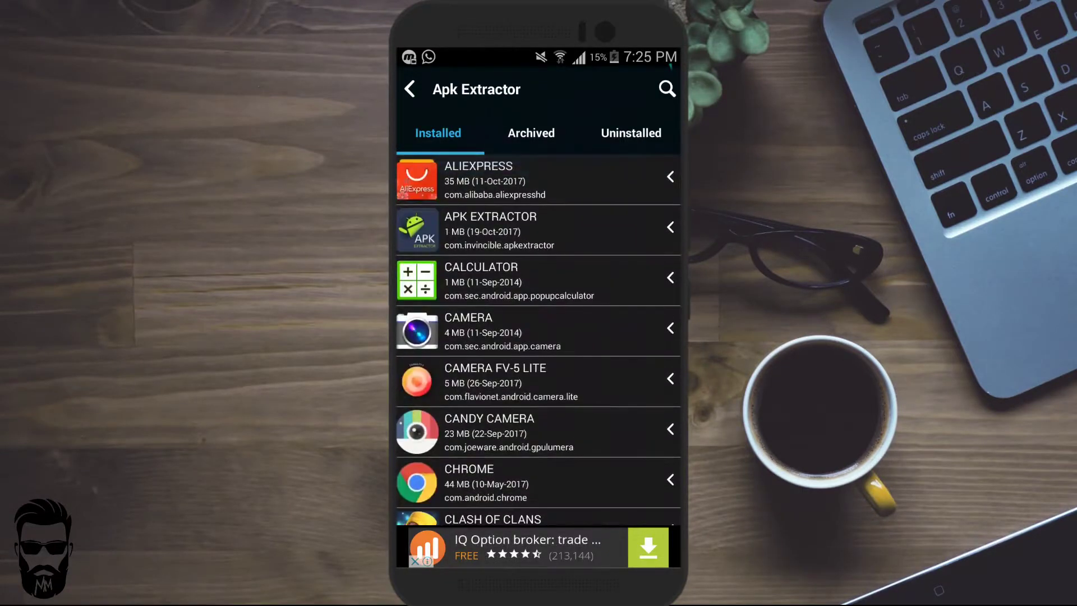